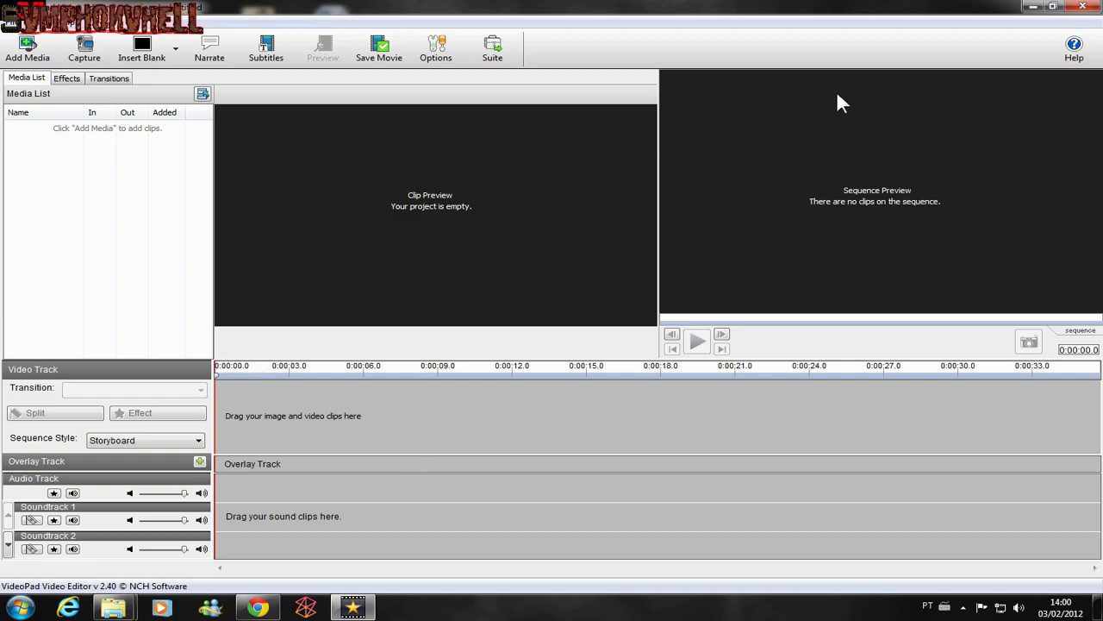
left_click(1033, 6)
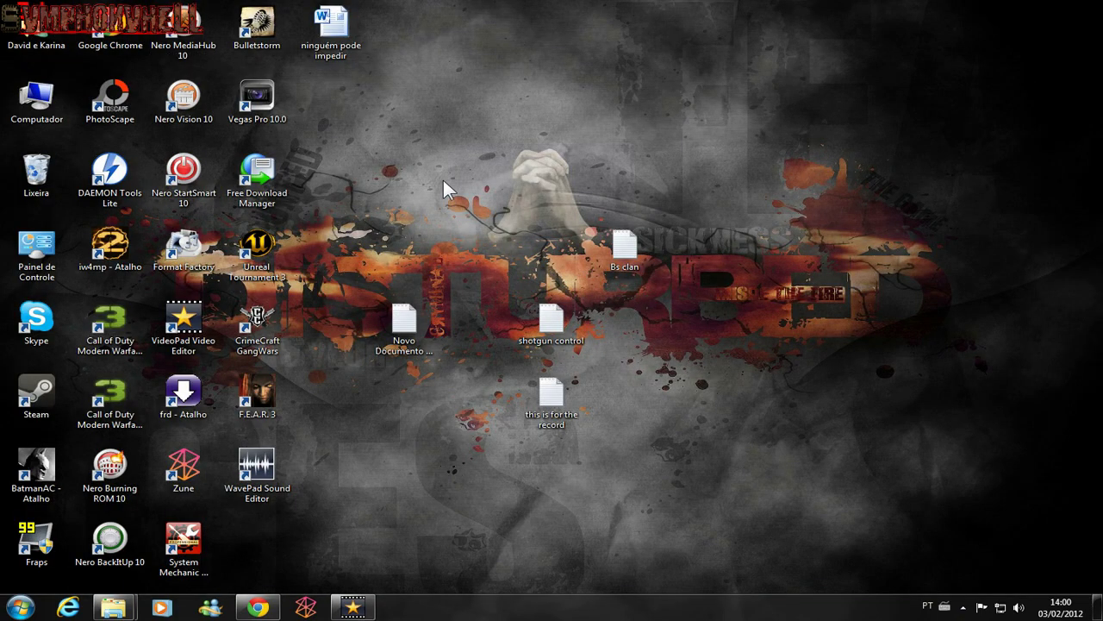
mouse_move(113, 607)
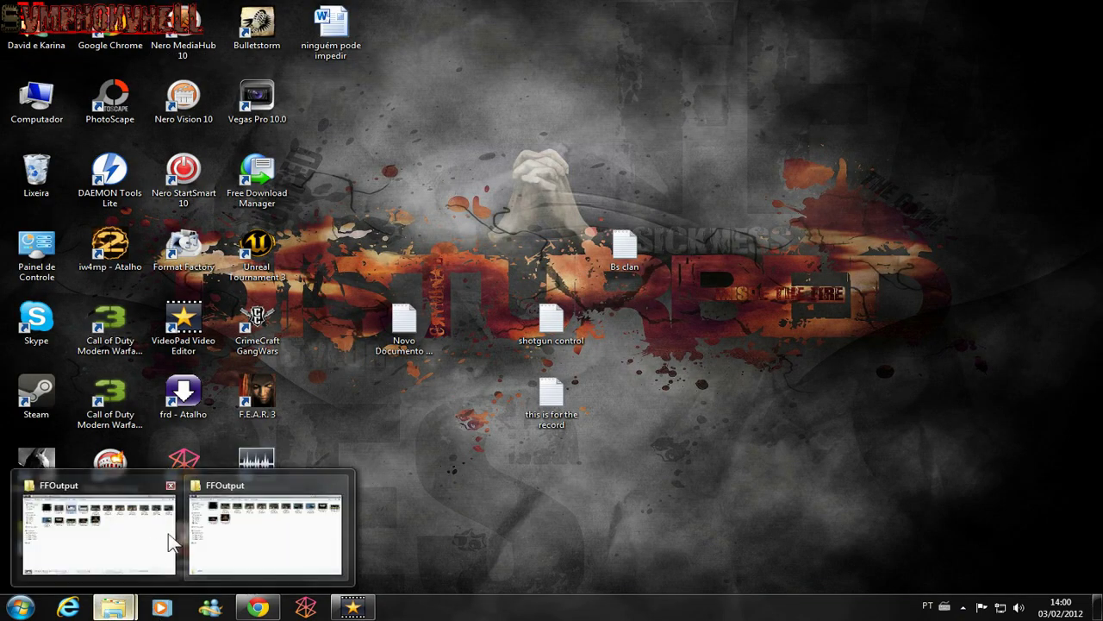
left_click(270, 537)
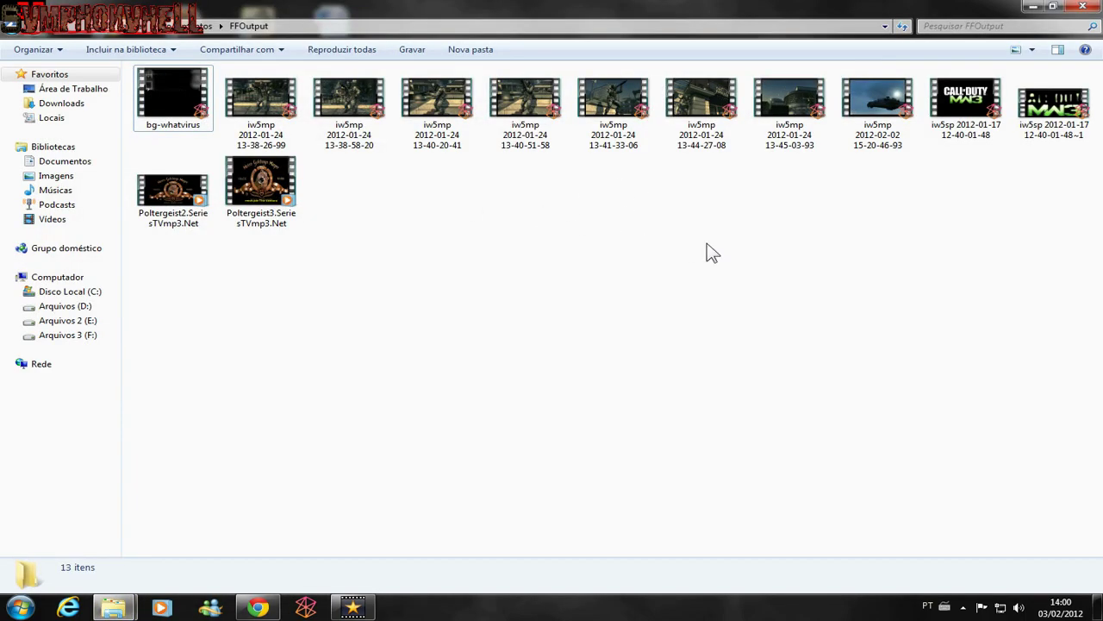
left_click(872, 103)
left_click_drag(871, 104, 256, 441)
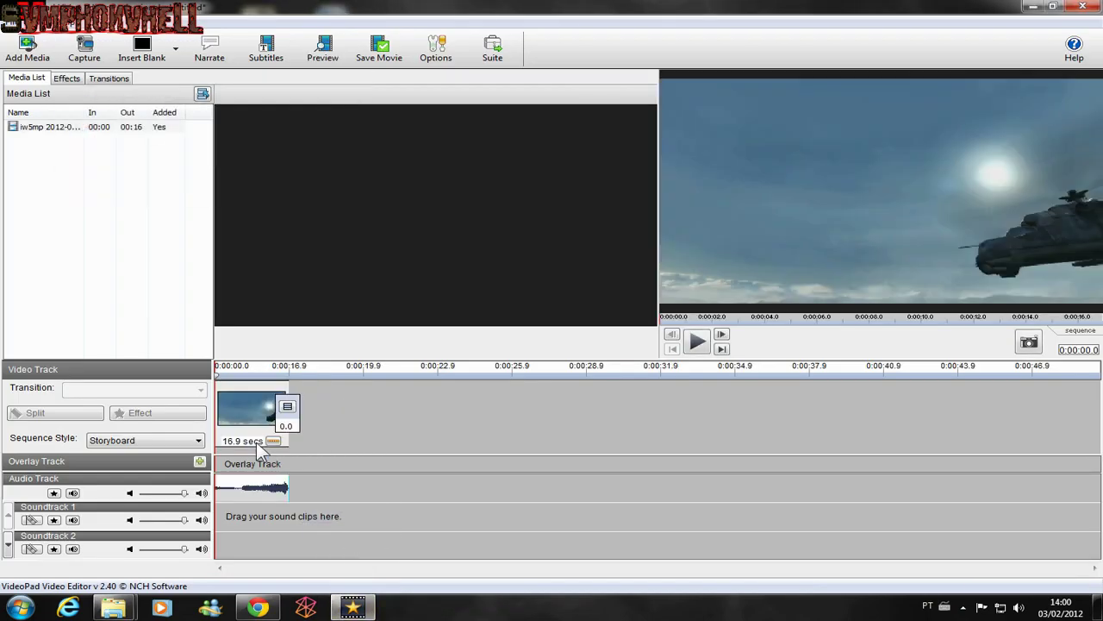
Play part of the helicopter clip in the clip preview and pause it.
left_click(242, 414)
left_click(252, 342)
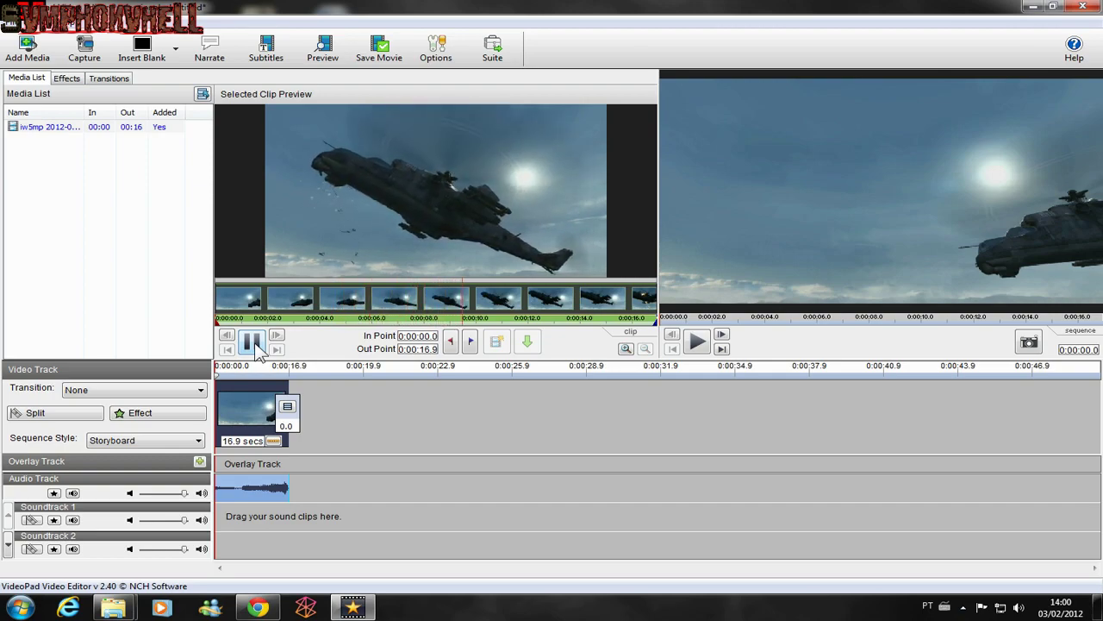
left_click(253, 342)
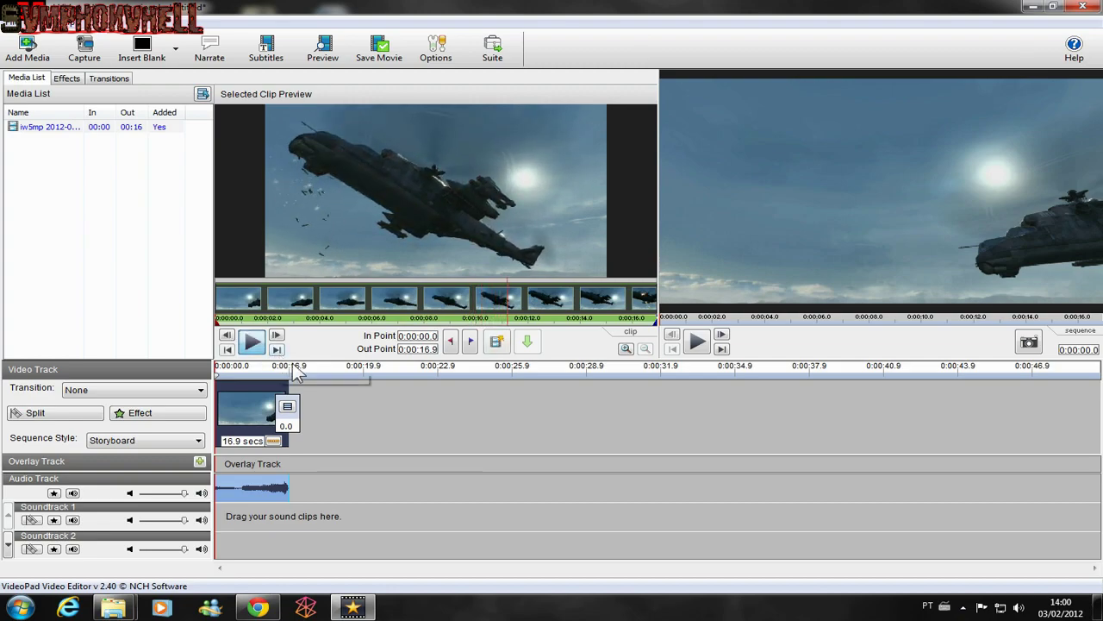
Create a text overlay reading "symphonyhell" on the overlay track.
left_click(200, 463)
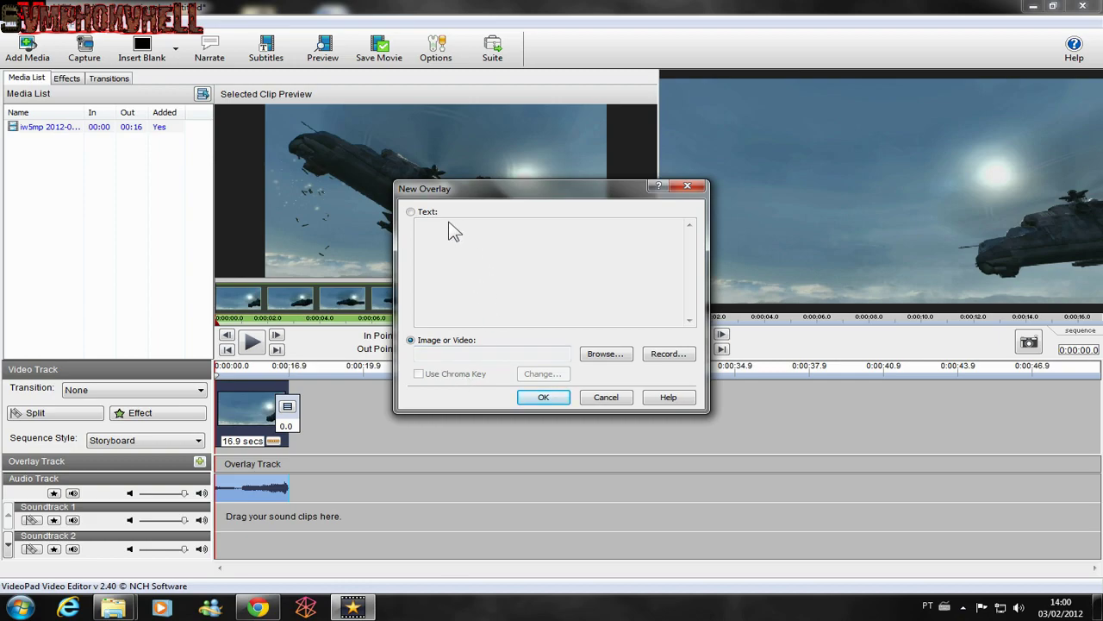
left_click(413, 213)
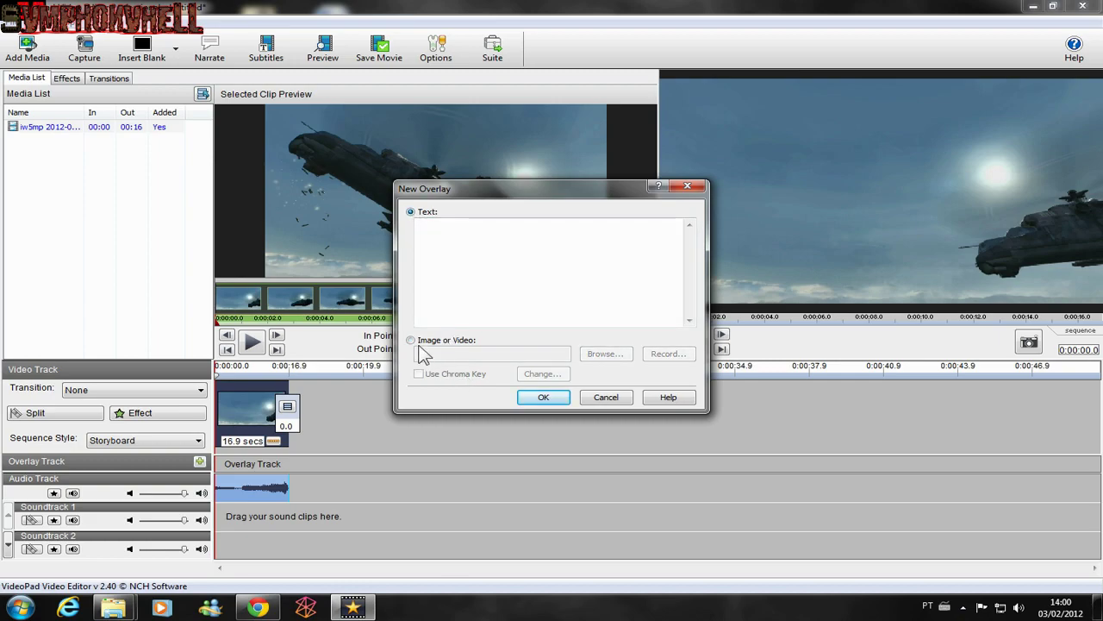
left_click(412, 341)
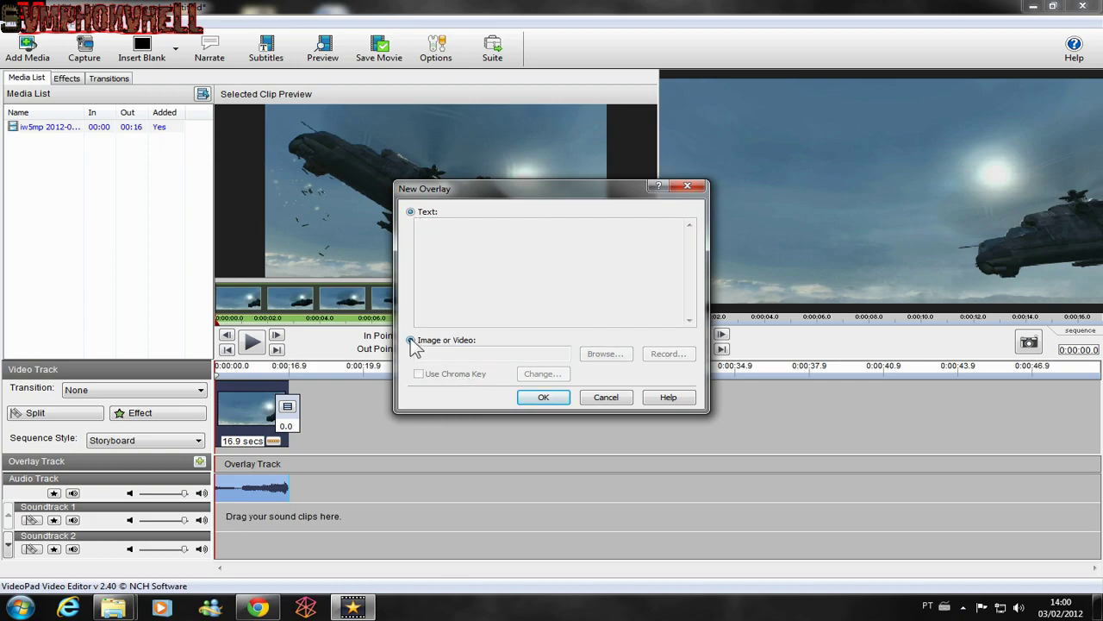
left_click(411, 213)
type("sym ´pho")
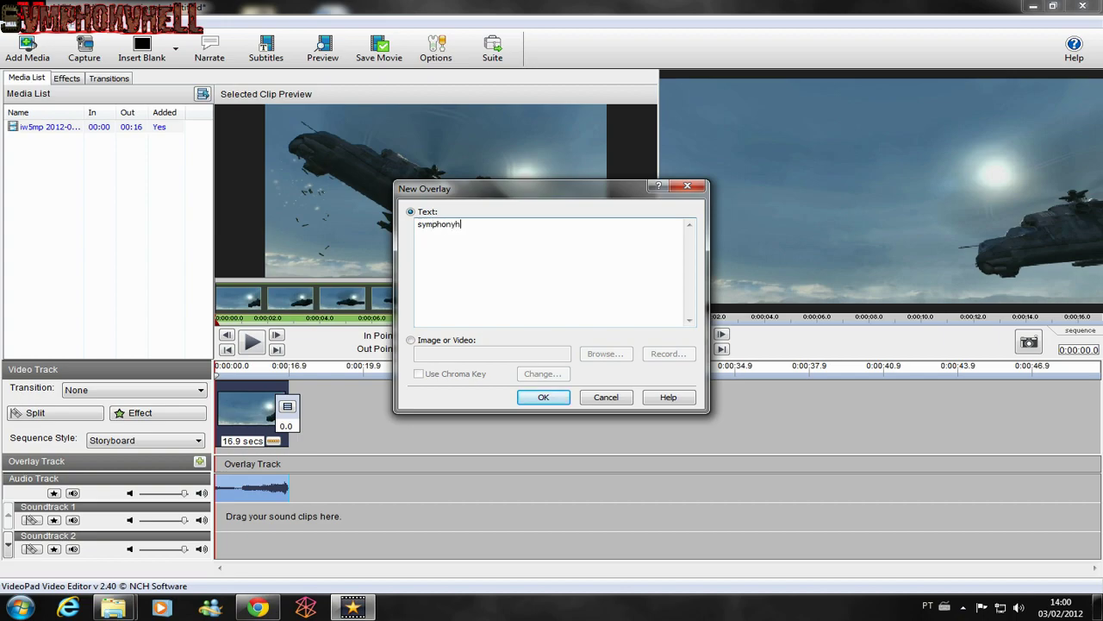
left_click(552, 397)
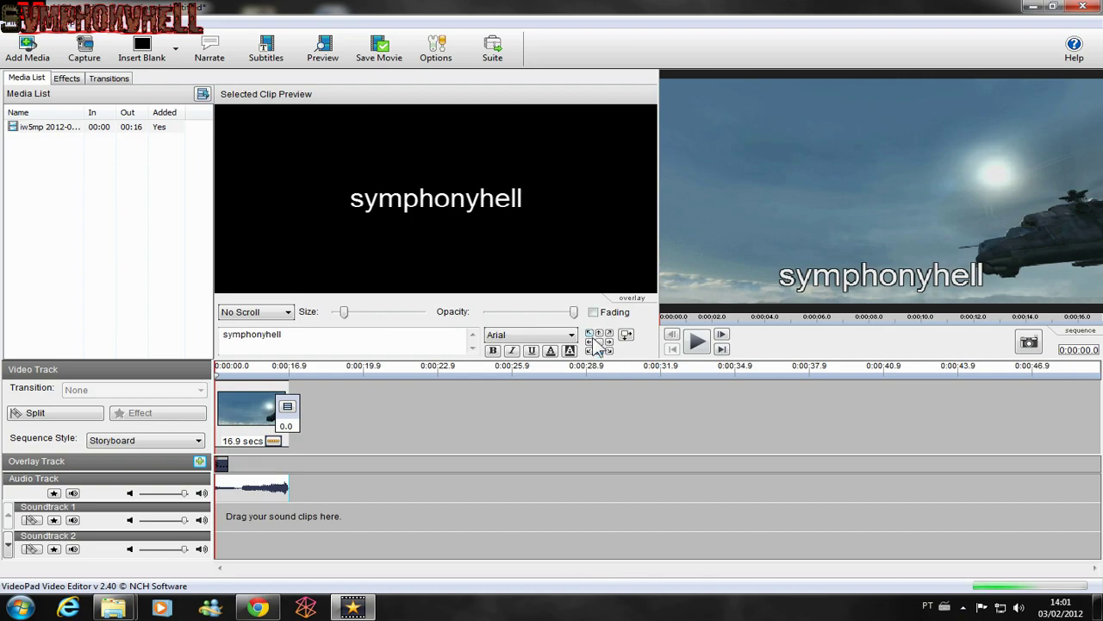
Try several alignment positions for the symphonyhell text overlay and place it in the centre of the frame.
left_click(601, 341)
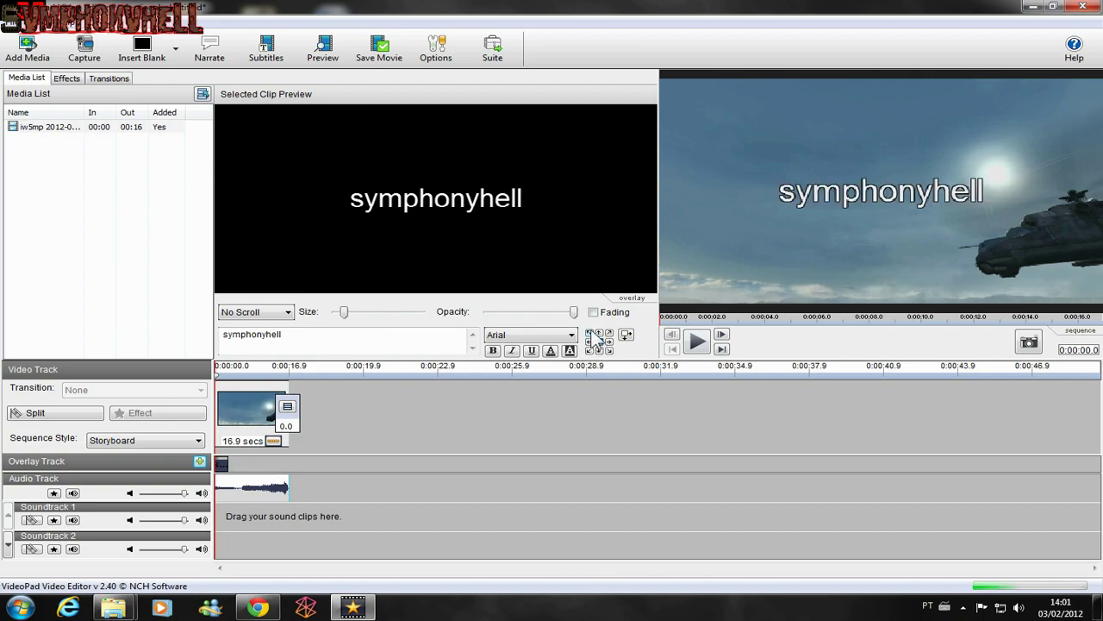
left_click(590, 333)
left_click(590, 341)
left_click(589, 350)
left_click(599, 350)
left_click(609, 350)
left_click(599, 341)
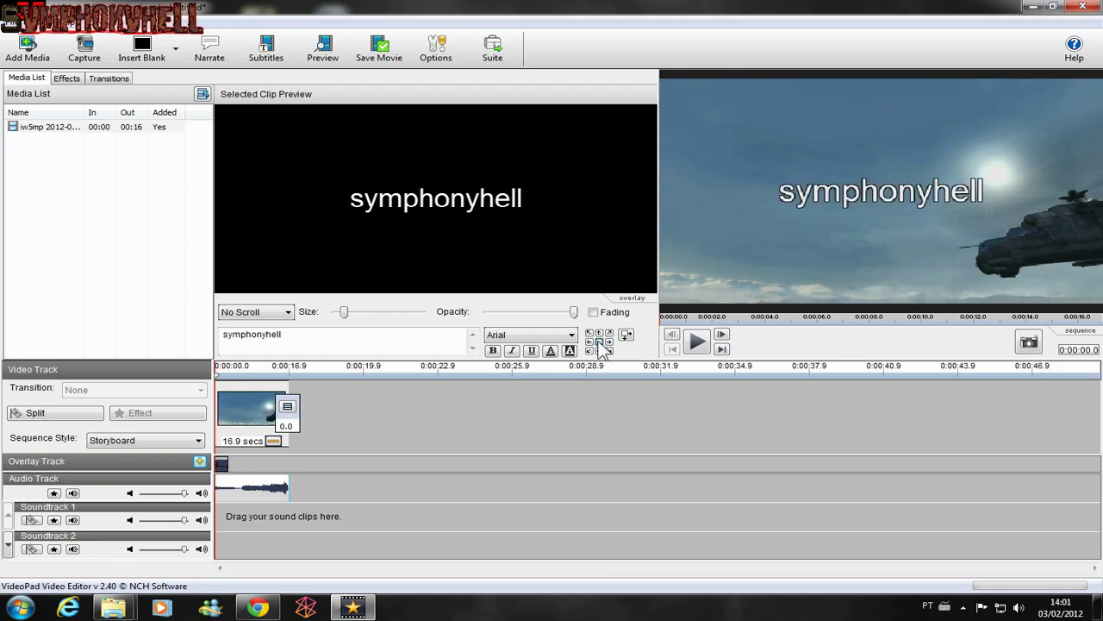
Change the text overlay's font to BebasNeue and delete the overlay from the overlay track.
left_click(552, 335)
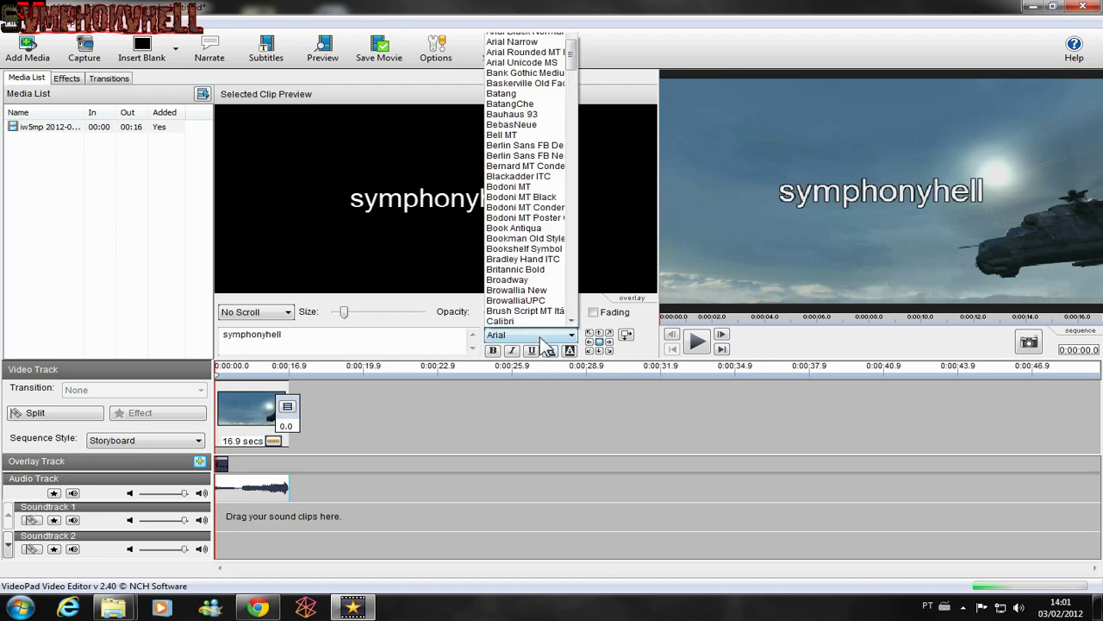
left_click(512, 126)
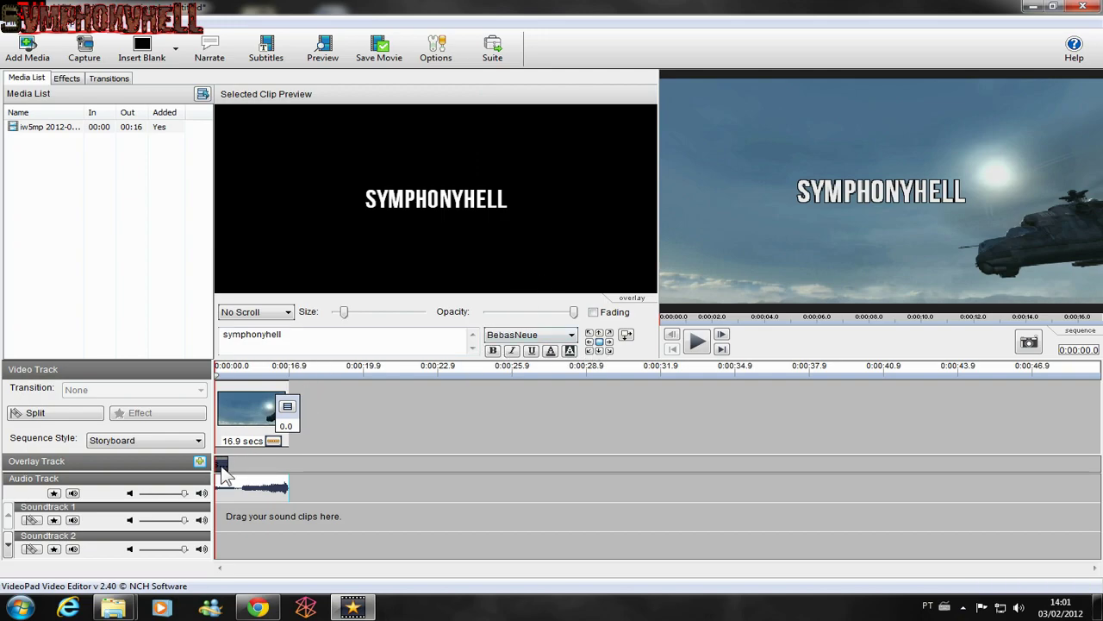
key("Delete")
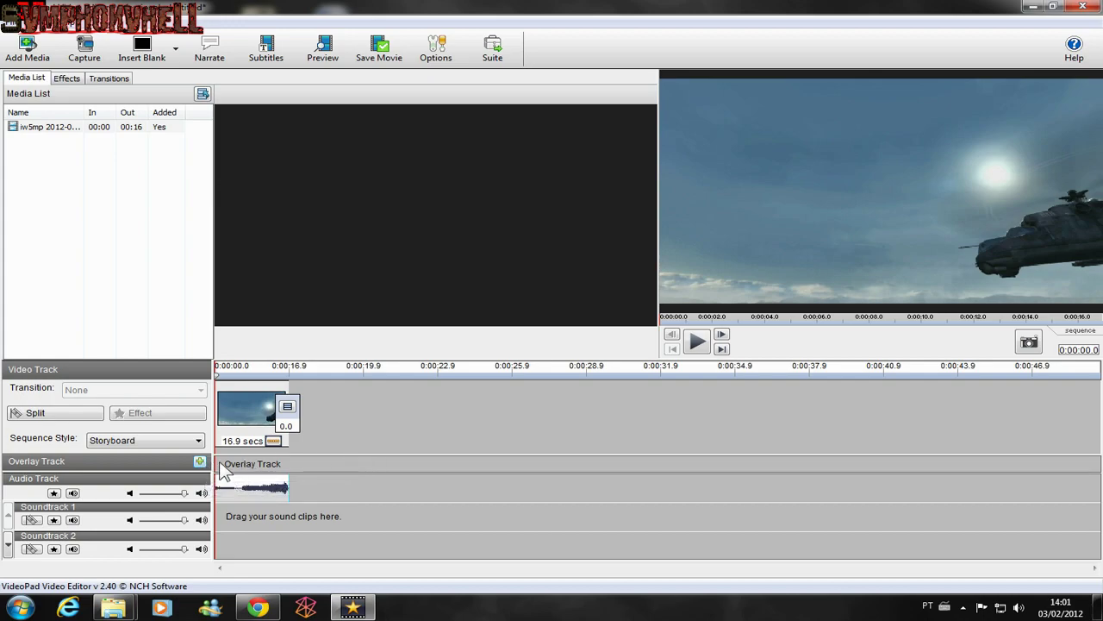
Add the video bg-whatvirus from the Documents library's FFOutput folder as a new video overlay.
left_click(199, 462)
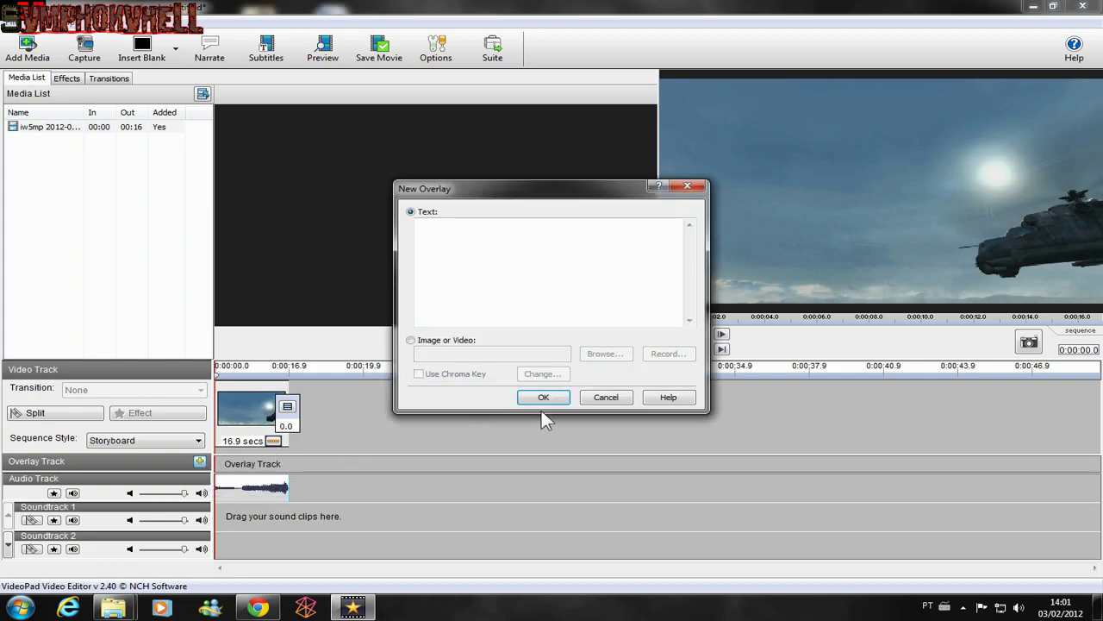
left_click(411, 341)
left_click(606, 355)
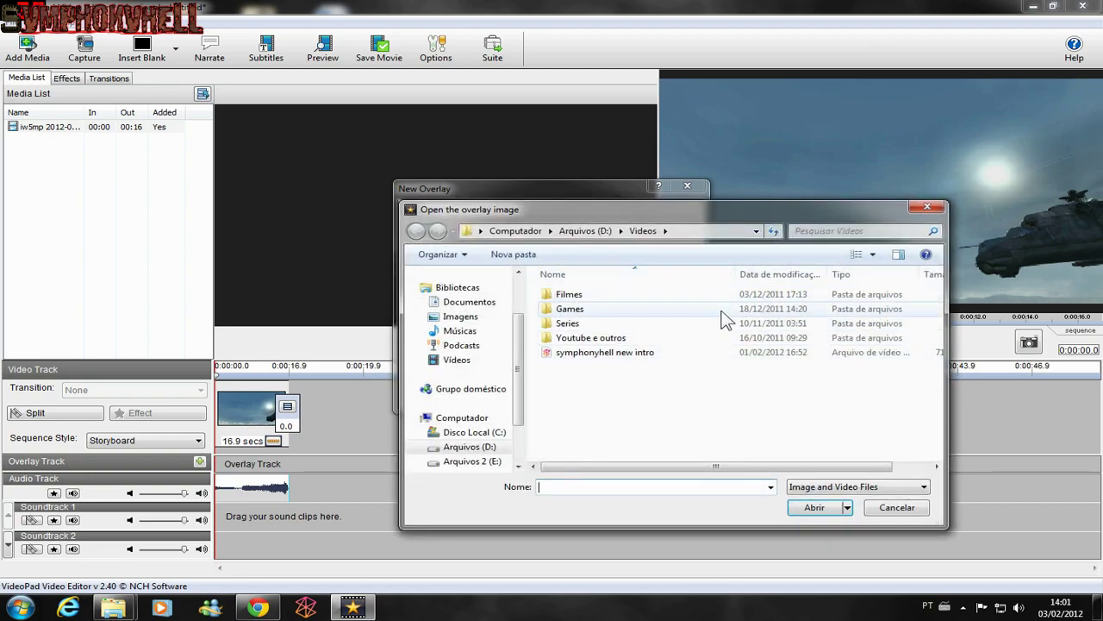
left_click_drag(518, 326, 517, 283)
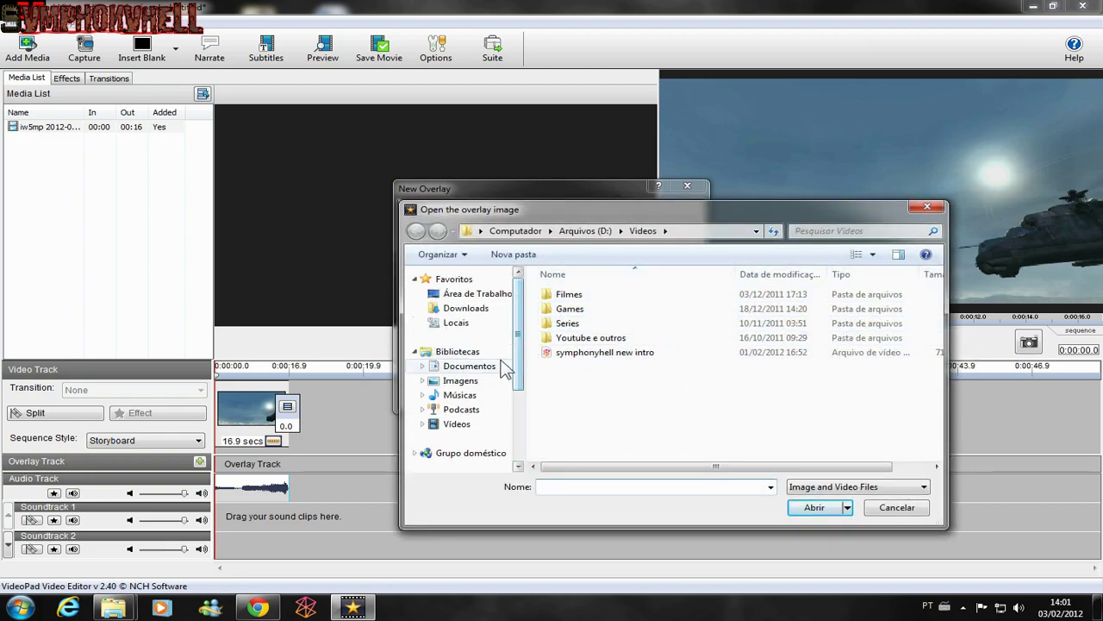
double_click(769, 347)
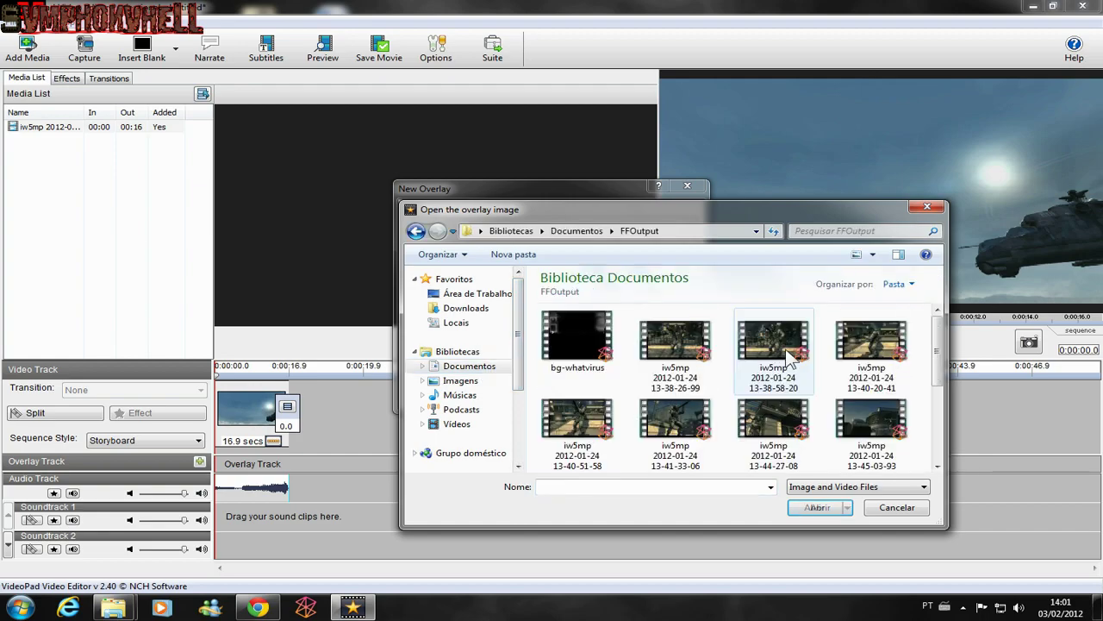
left_click(576, 334)
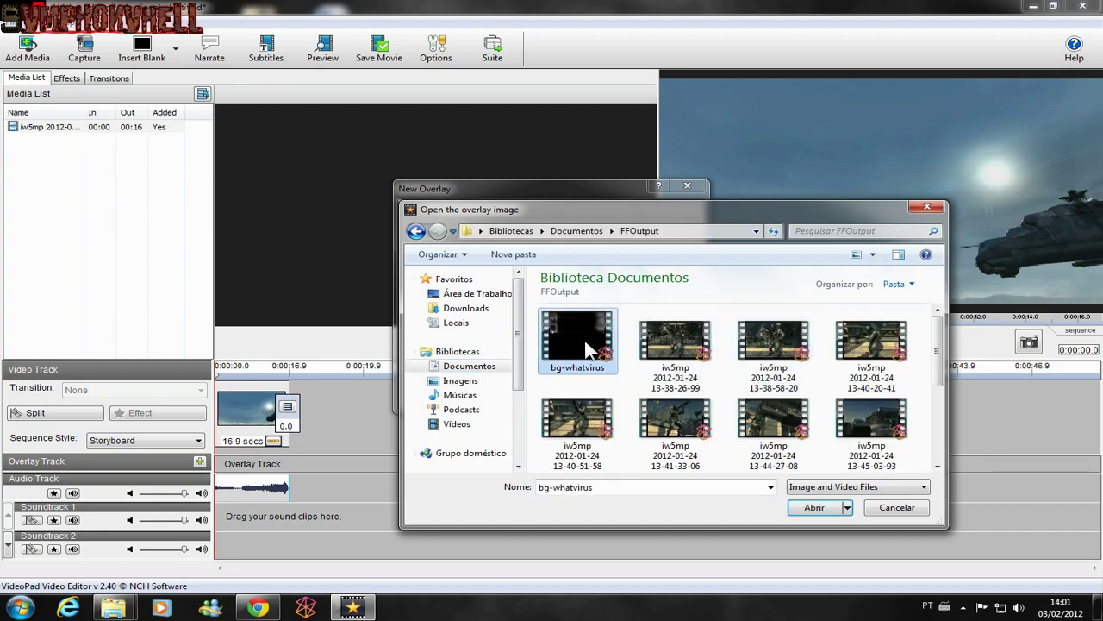
left_click(812, 508)
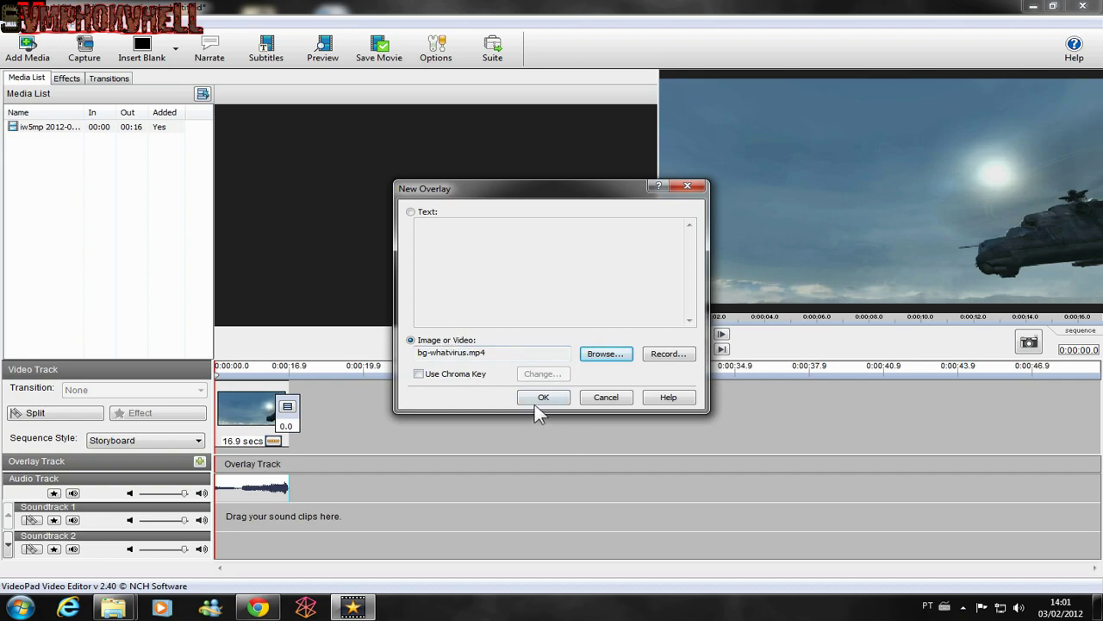
left_click(542, 398)
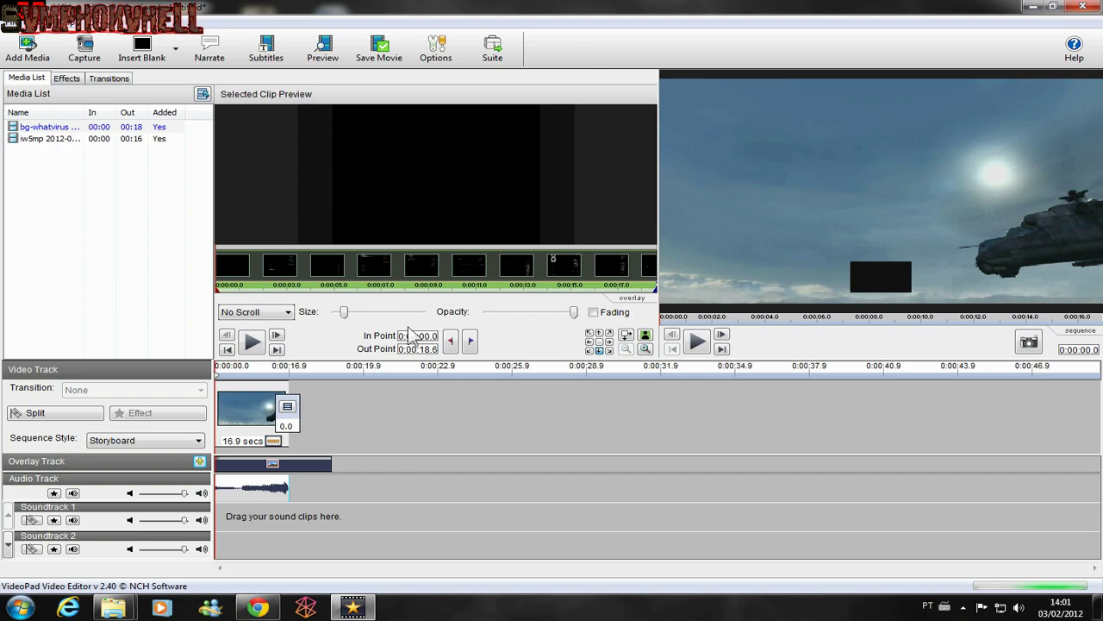
Reduce the bg-whatvirus overlay's vertical margin to align it with the frame's lower edge and enlarge the overlay to fill the frame.
left_click(627, 339)
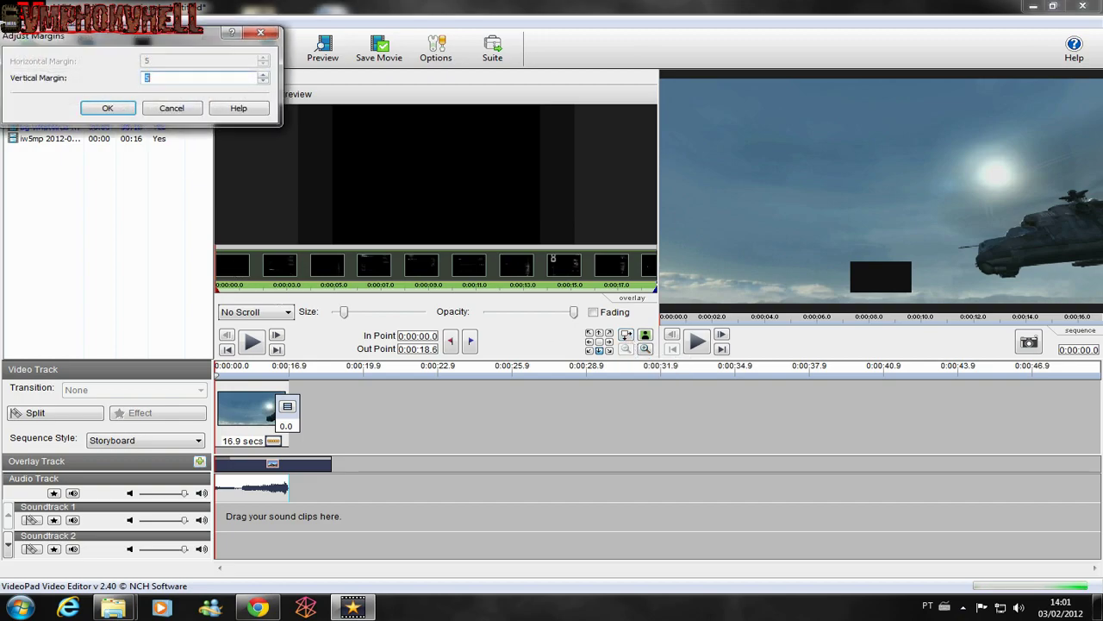
key("Return")
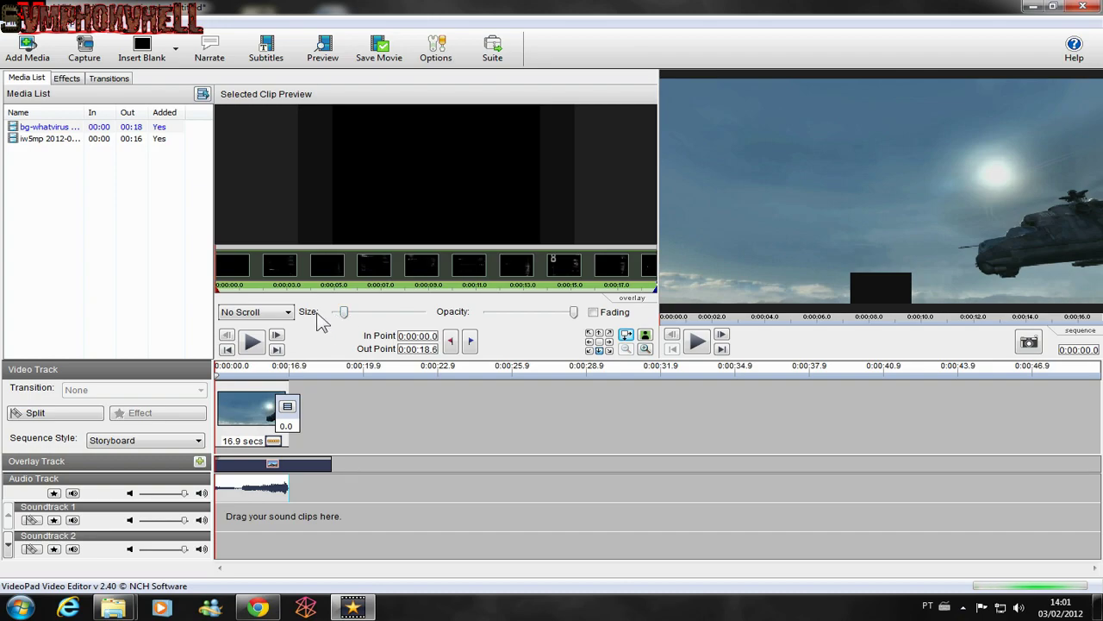
left_click_drag(344, 314, 400, 317)
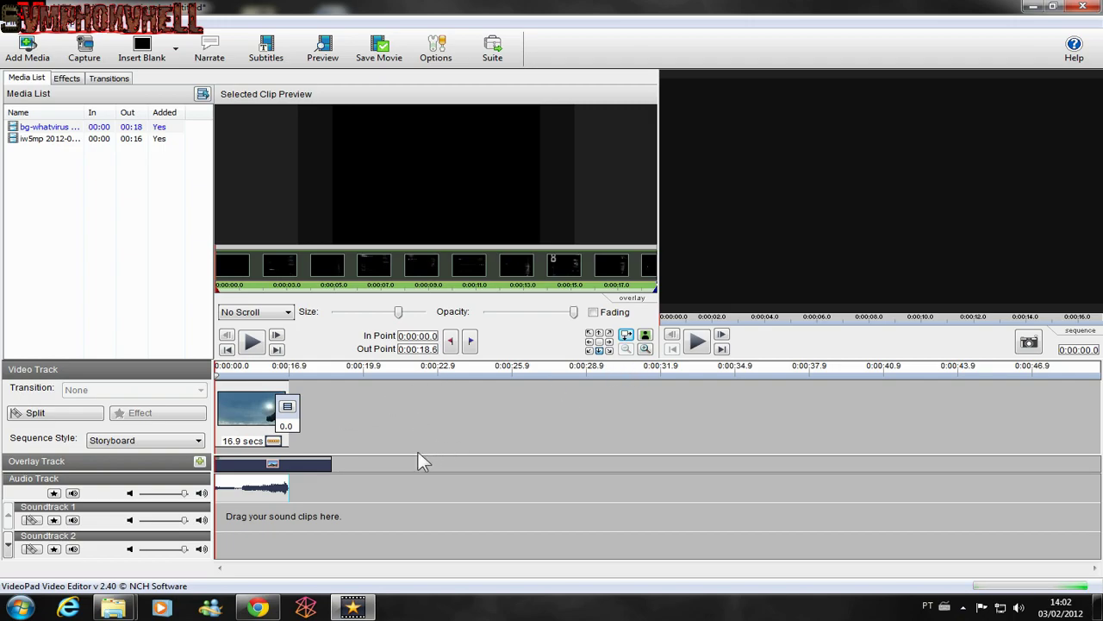
Apply a chroma key on black to the overlay with Background 0 and Foreground 75.
left_click(646, 339)
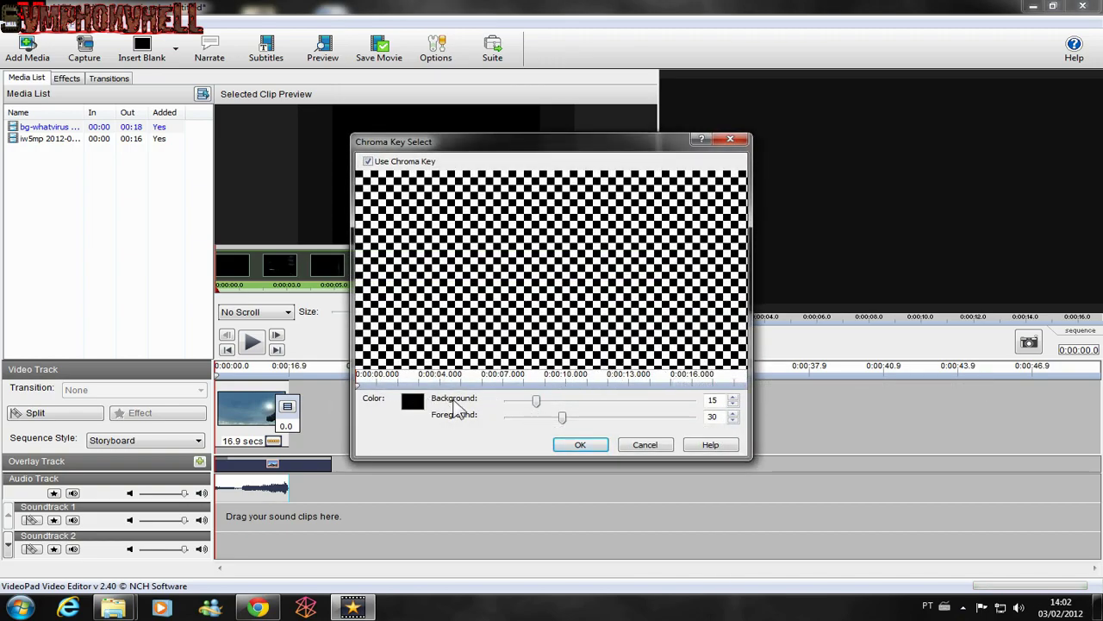
left_click_drag(536, 402, 645, 421)
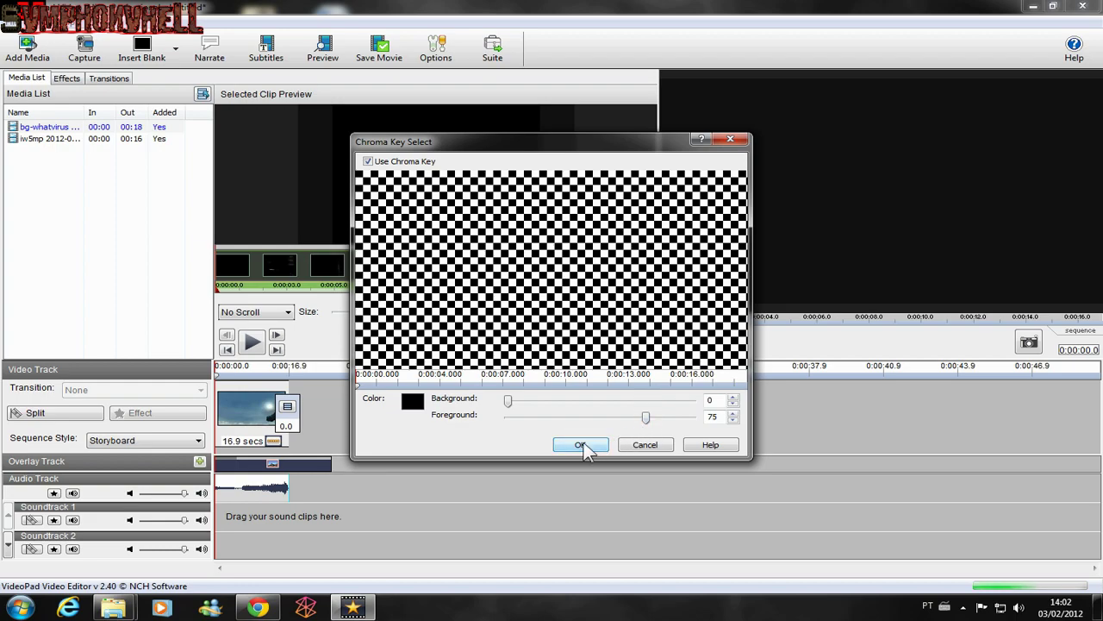
left_click(581, 444)
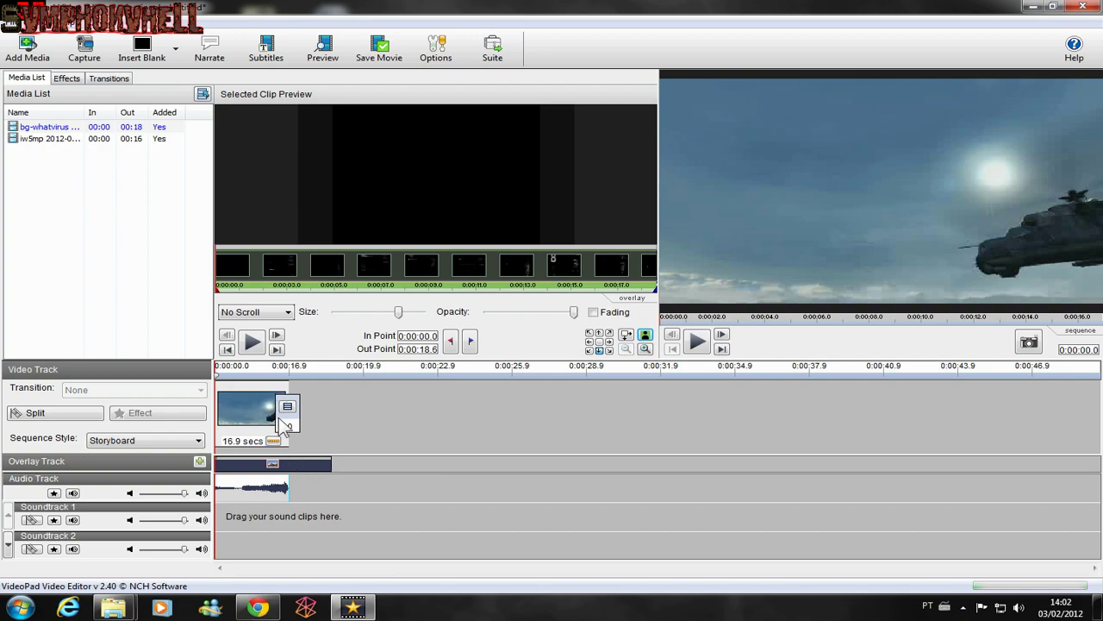
Trim the overlay's end to match the end of the video clip, with the out point at 16.7 seconds.
left_click(327, 464)
left_click_drag(308, 465, 290, 464)
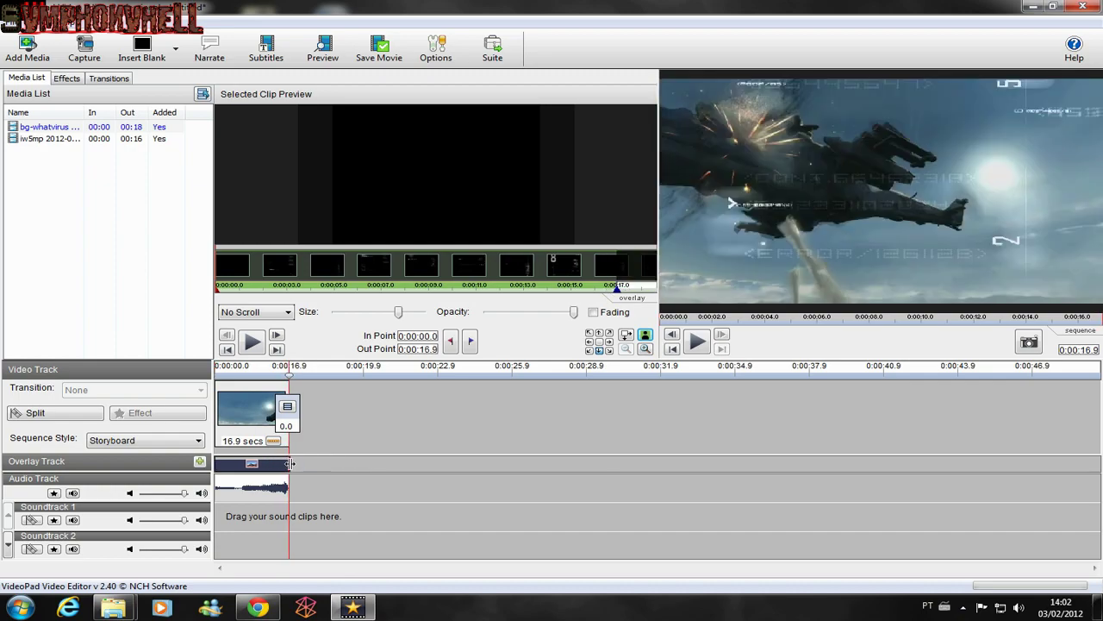
left_click_drag(292, 462, 288, 462)
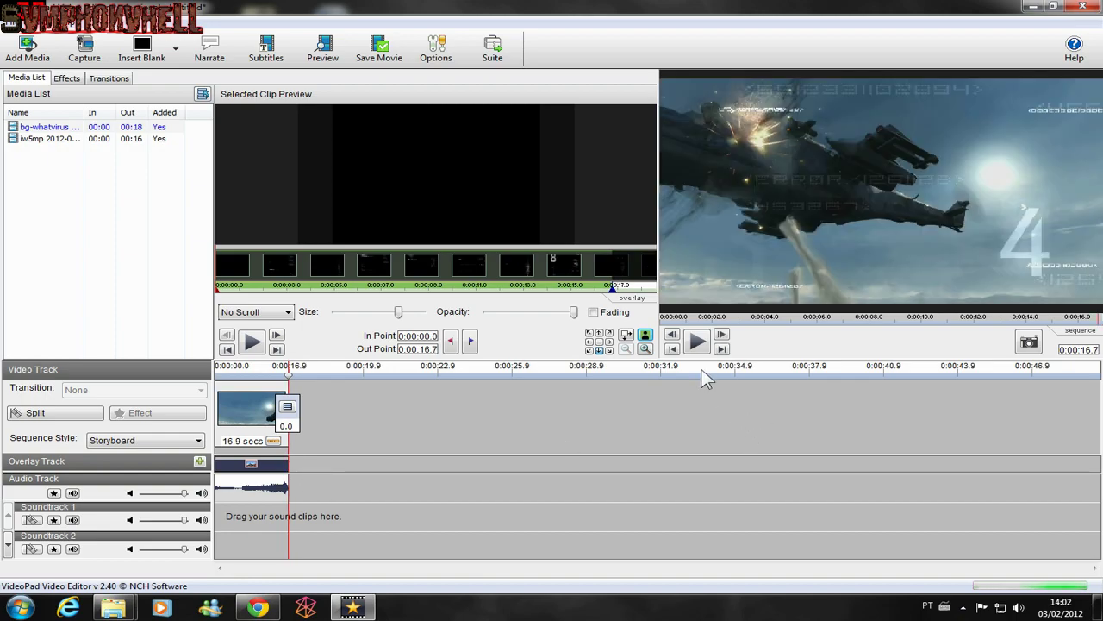
Preview part of the overlay clip on its own and play the combined sequence from the beginning.
left_click(672, 349)
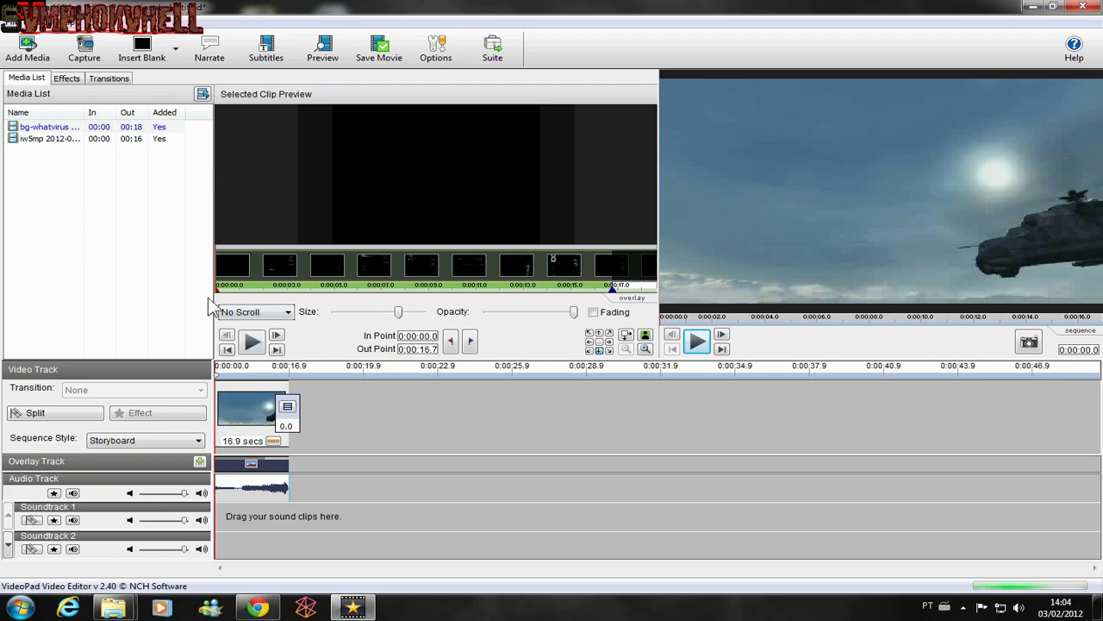
left_click(252, 341)
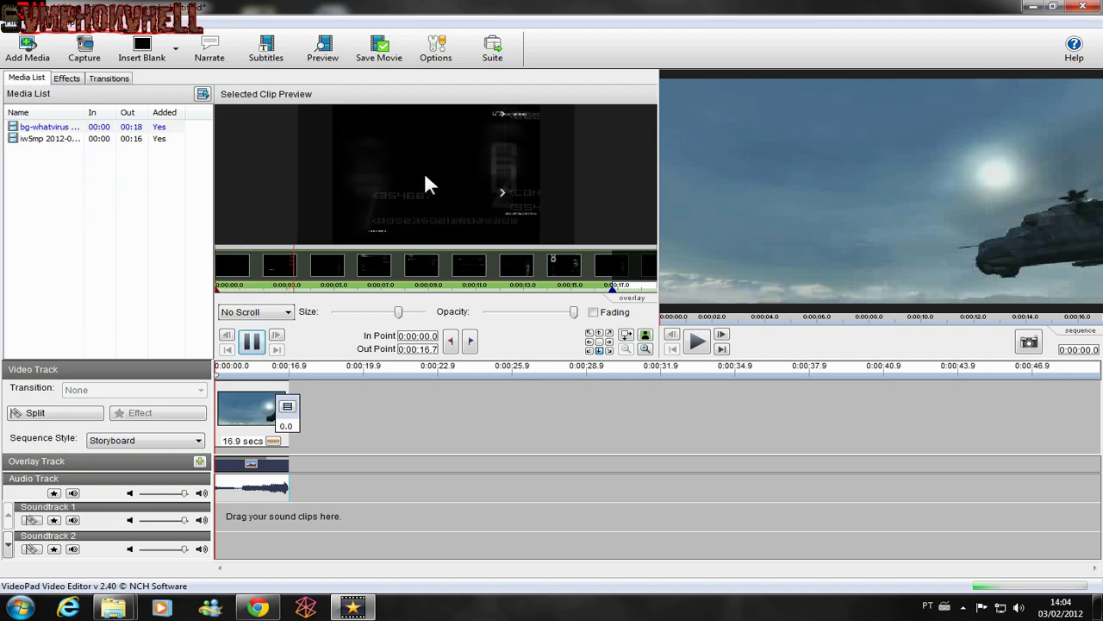
left_click(253, 341)
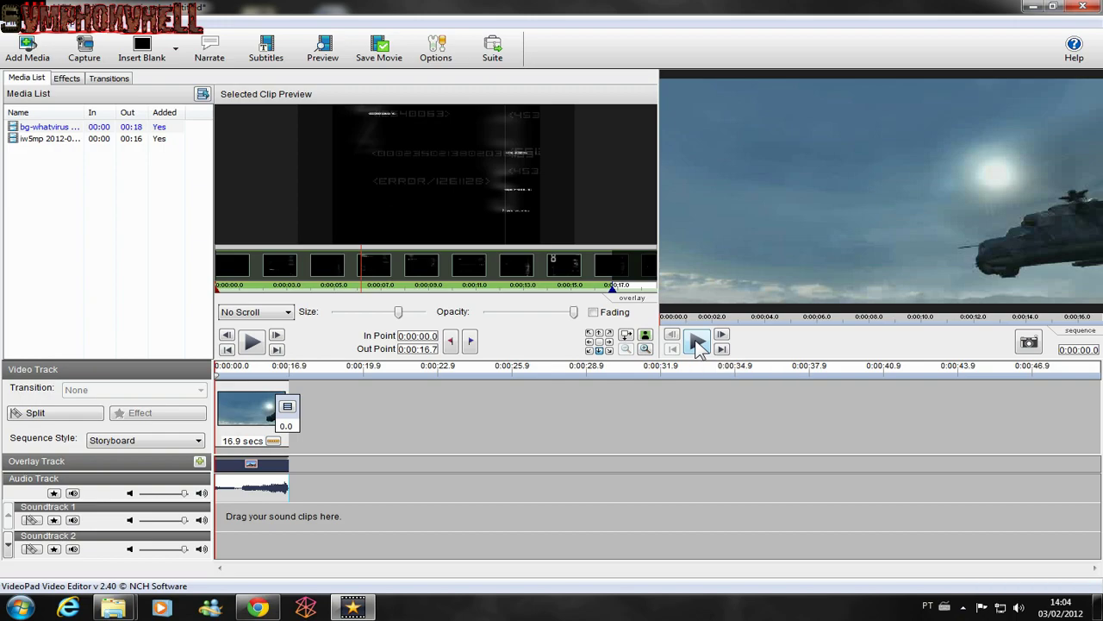
left_click(697, 343)
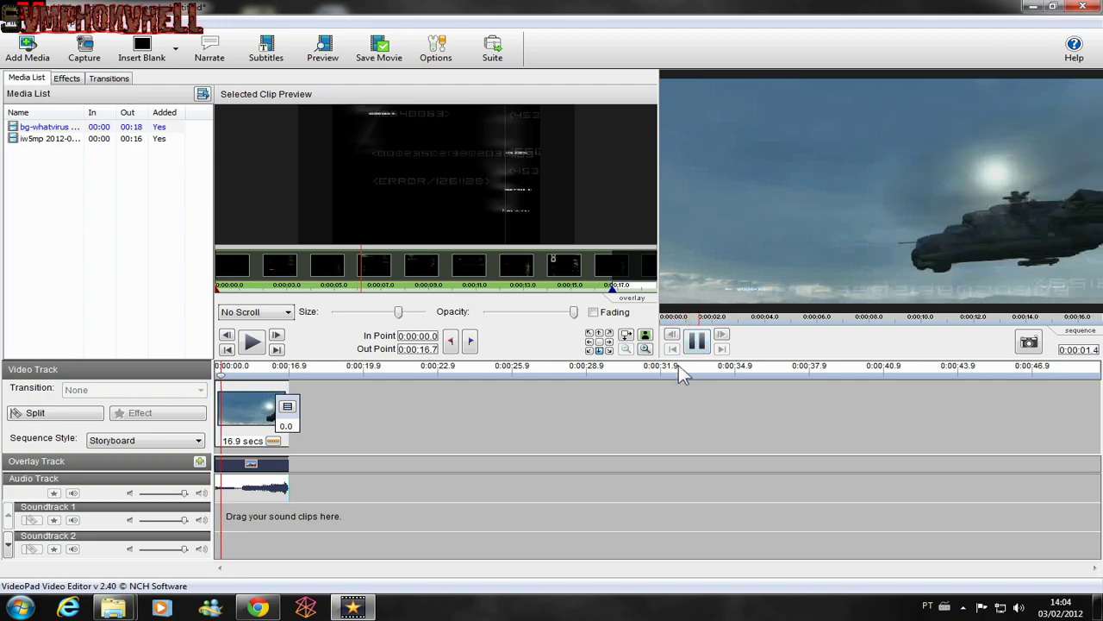